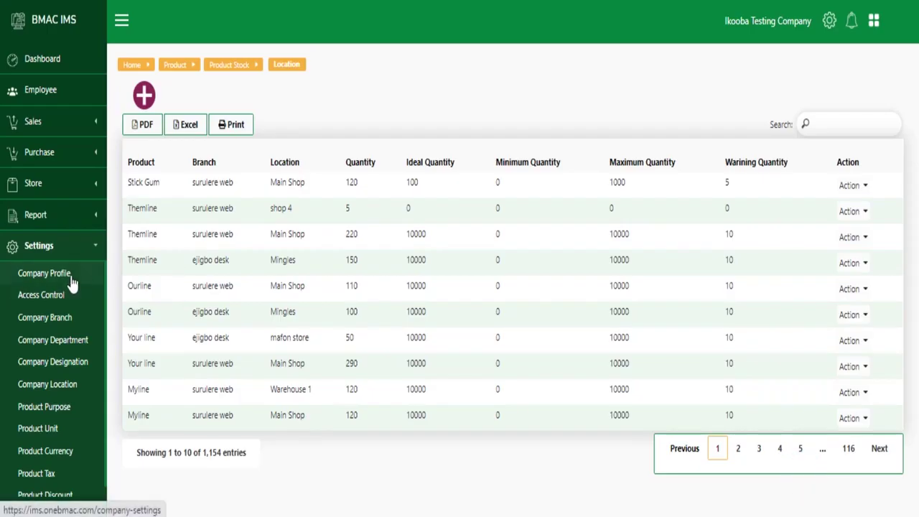
Step: View the company profile settings and the company location settings
click(72, 277)
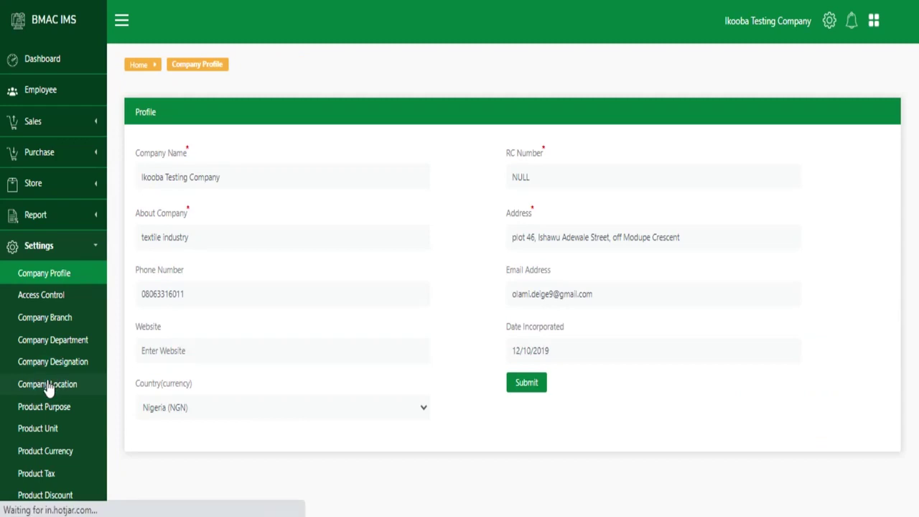
click(48, 385)
click(72, 280)
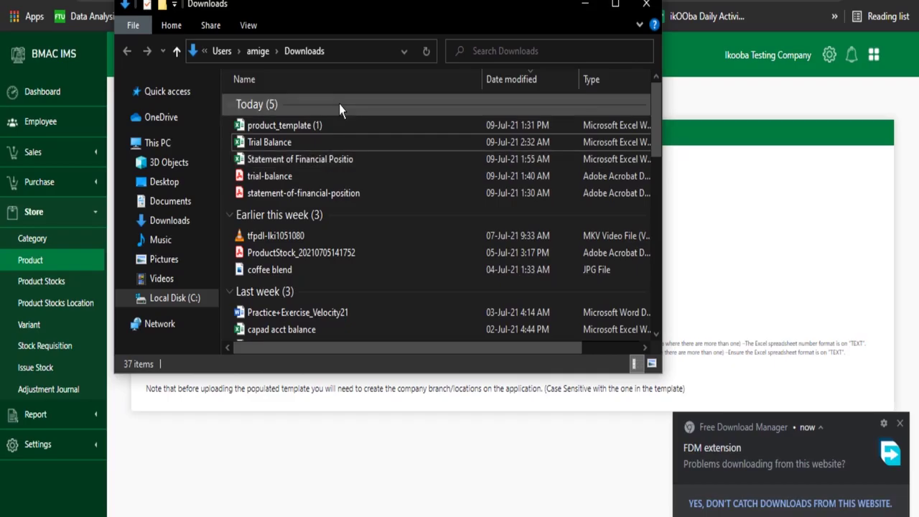
Step: Open the downloaded product_template (1) workbook in Excel and enter Fanta as the first product's product name and display name
double_click(313, 130)
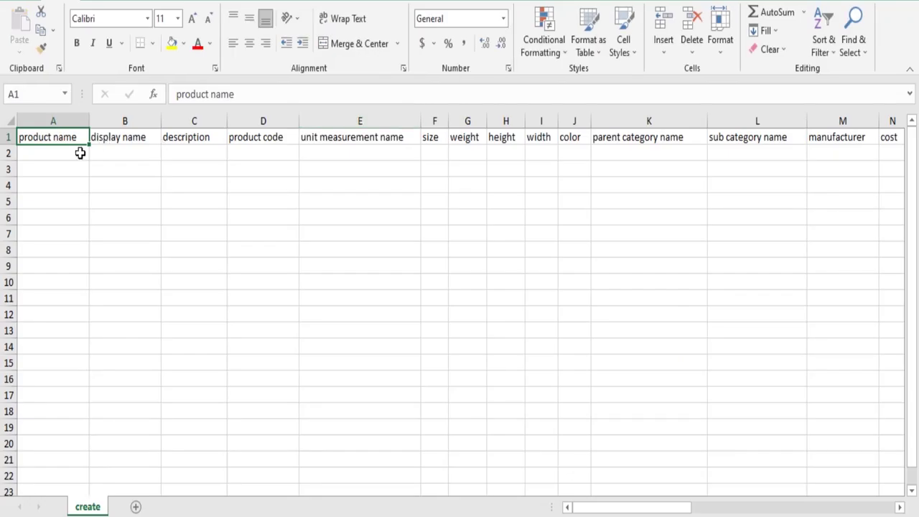
click(80, 151)
text(Fanta)
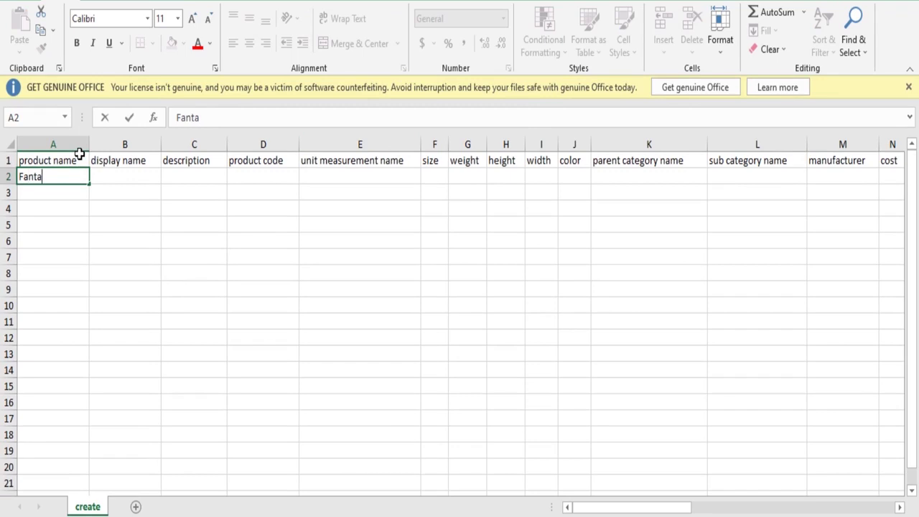
key(Tab)
text(Fanta)
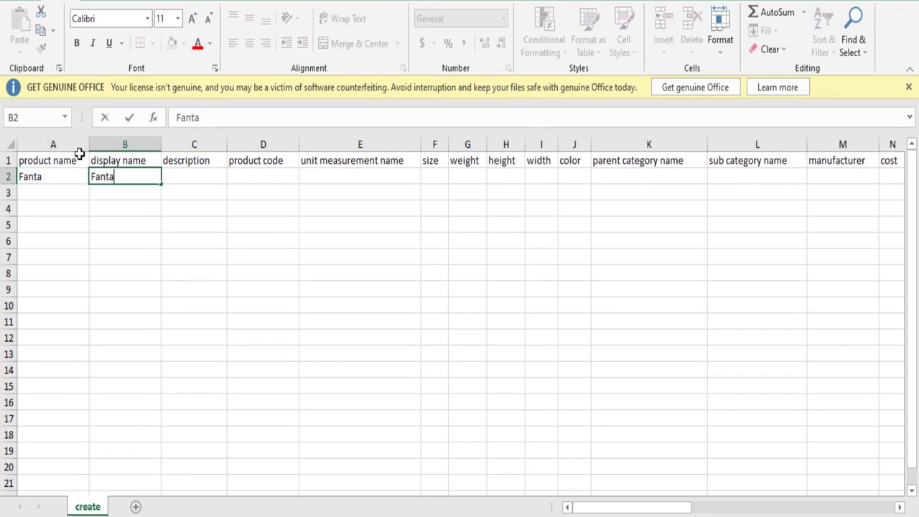
Step: Set the Fanta row's unit measurement name to Pcs, leaving description and product code blank
key(Tab)
key(Tab)
text(Pcs)
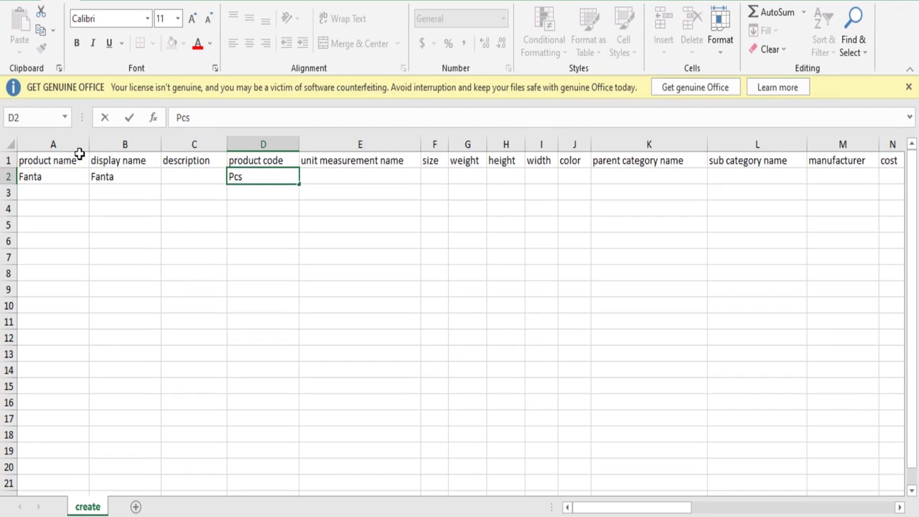
key(BackSpace)
key(BackSpace)
key(BackSpace)
key(Tab)
text(P)
key(BackSpace)
text(Pcs)
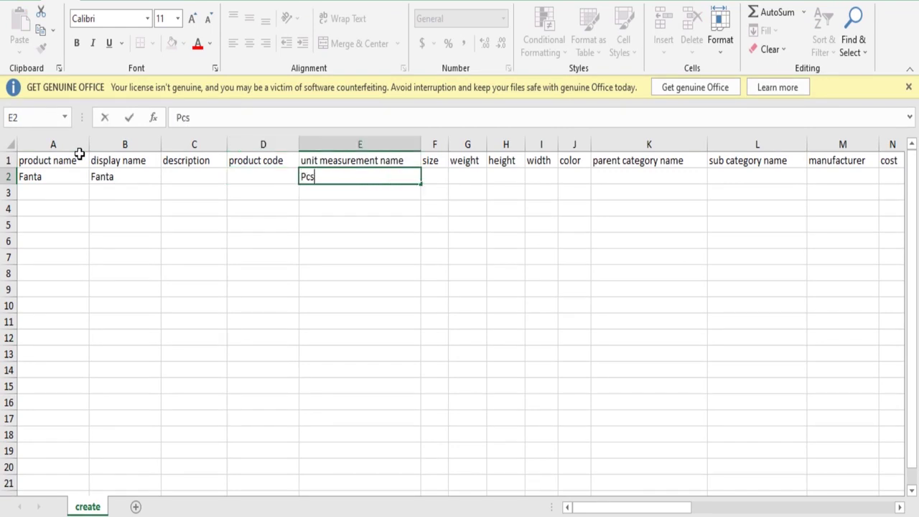
Step: Enter a cost of 100 and a price of 150 for Fanta, leaving the size-to-manufacturer and markup cells blank
key(Tab)
key(Tab)
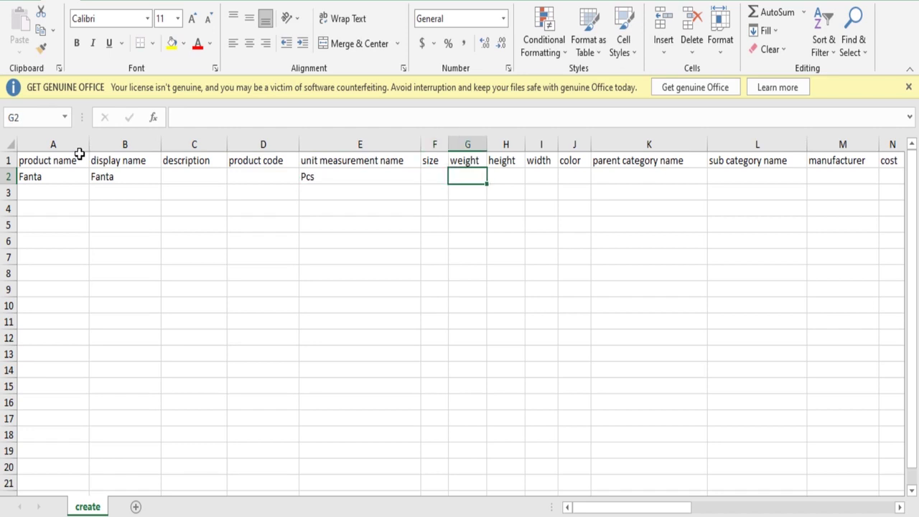
key(Tab)
key(Tab)
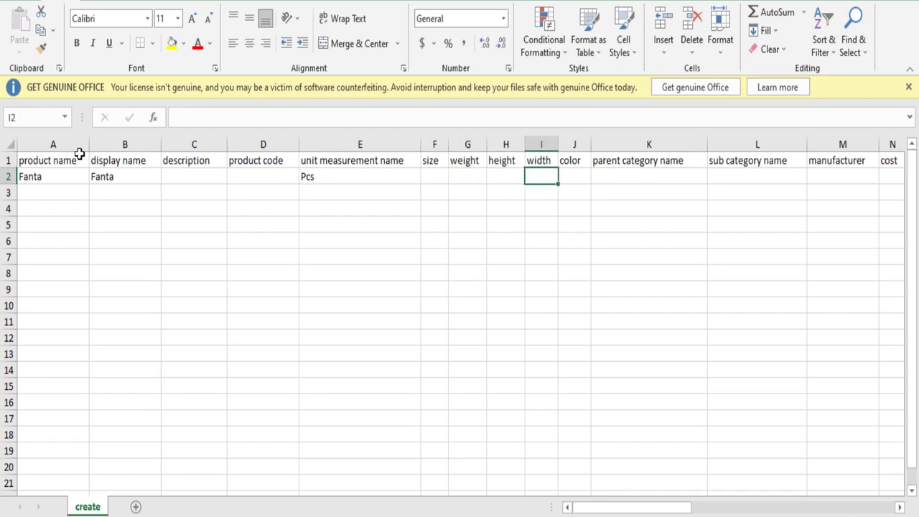
key(Tab)
key(Tab)
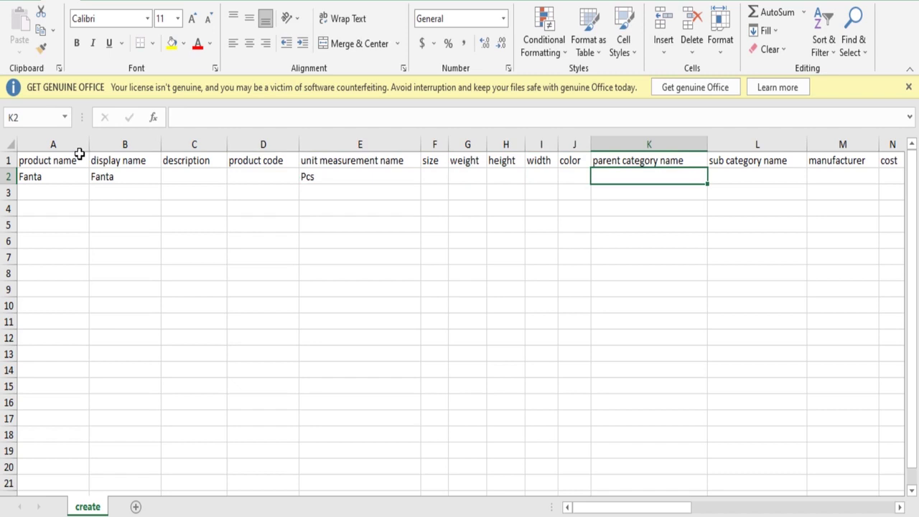
key(Tab)
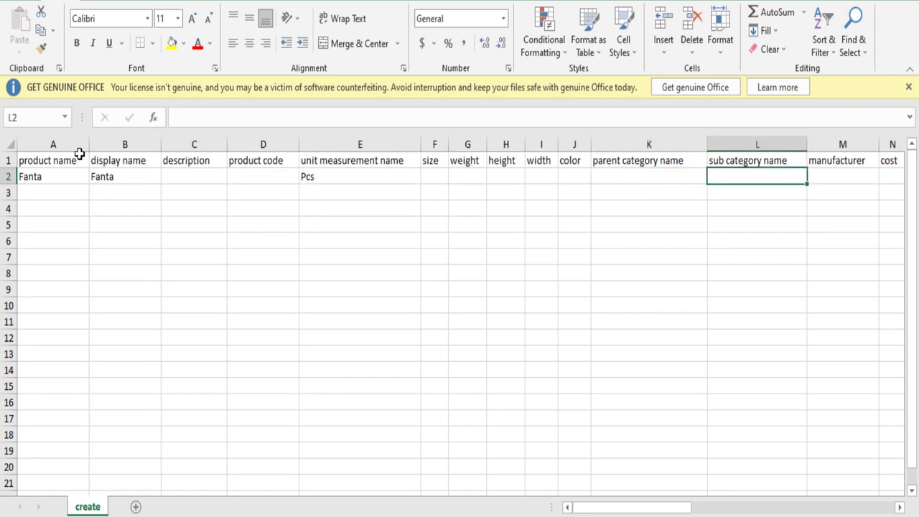
key(Tab)
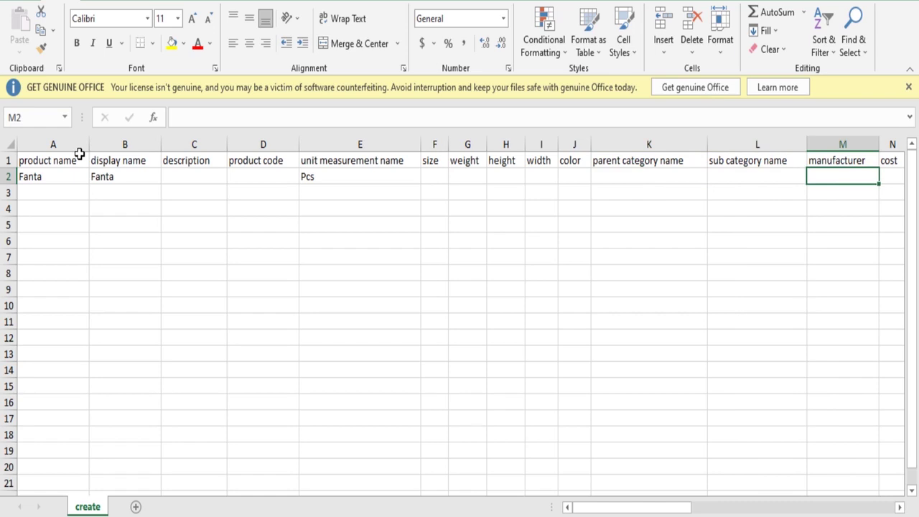
key(Tab)
text(100)
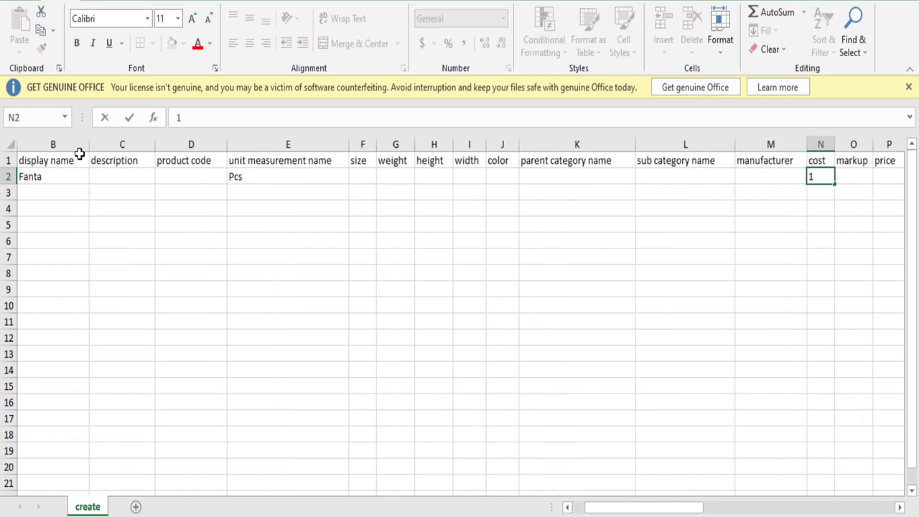
key(Tab)
key(Tab)
text(150)
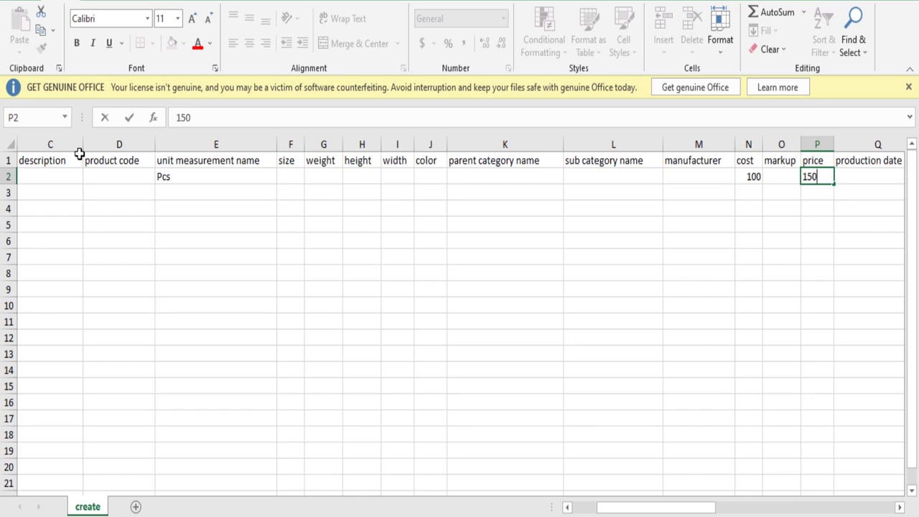
Step: Format the entire best before column as Text
key(Tab)
key(Tab)
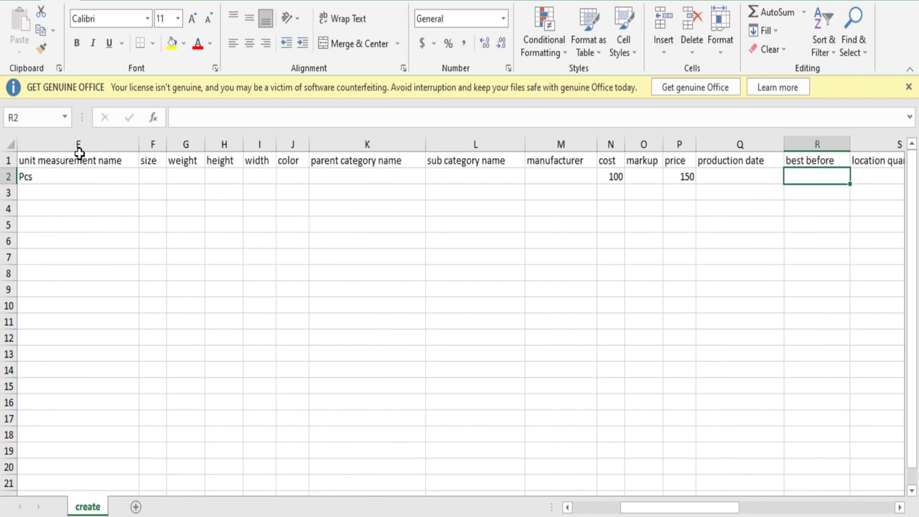
click(822, 143)
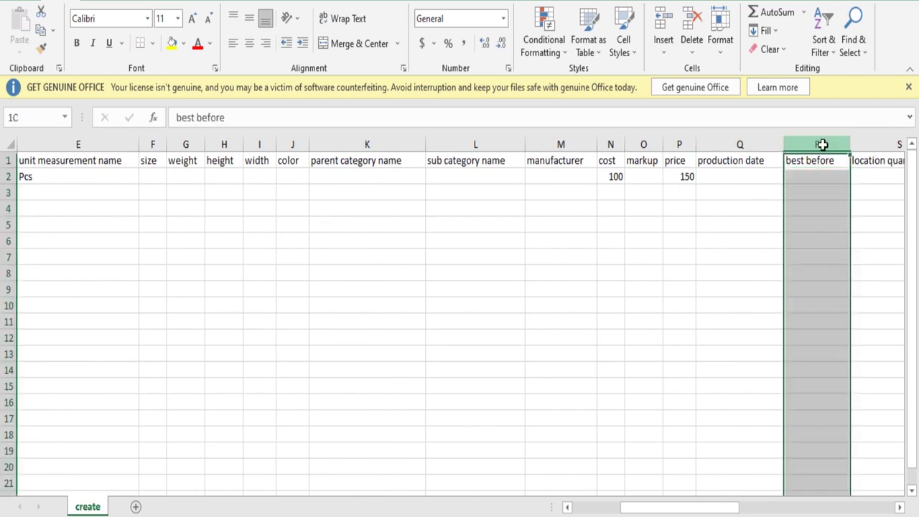
click(505, 18)
scroll(460, 319, down, 1)
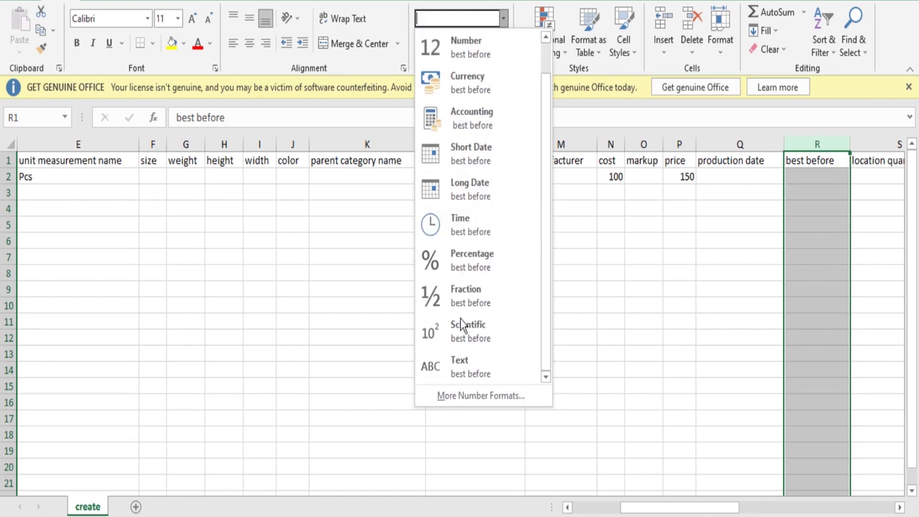
click(465, 373)
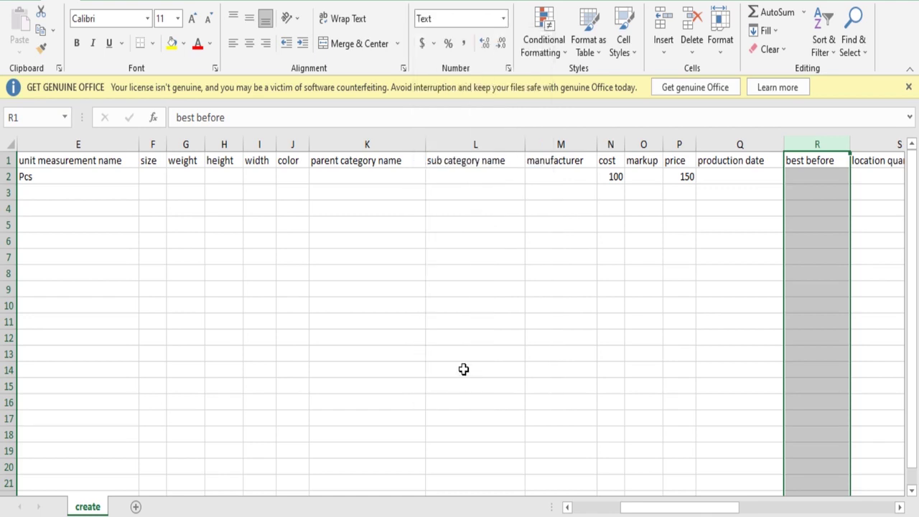
Step: Enter 09/05/2022 as the best before date in the Fanta row
click(810, 178)
text(09/)
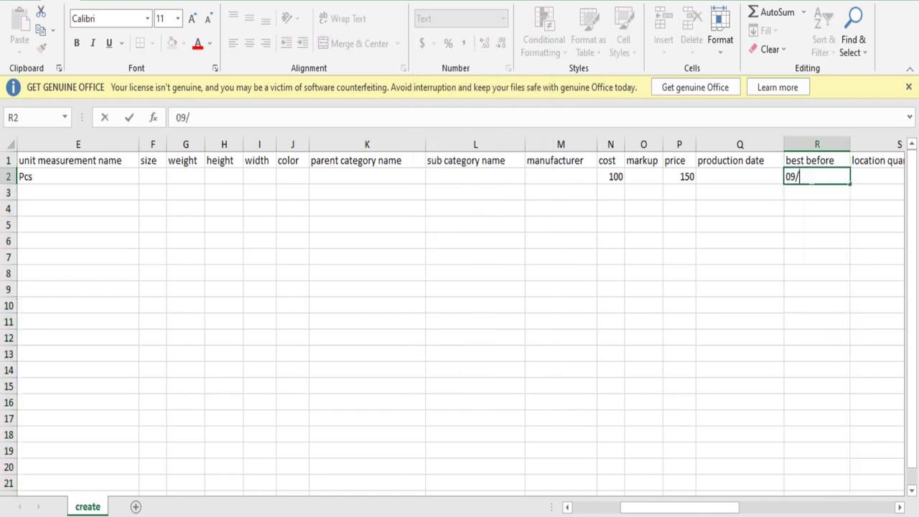
text(05/2022)
Step: Set Fanta's location quantity to 100 and its location name to Main Shop
key(Tab)
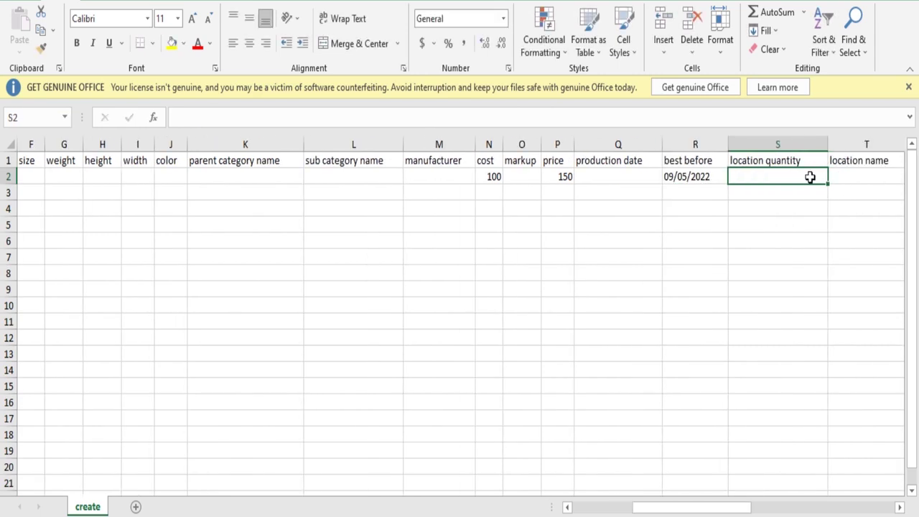
text(100)
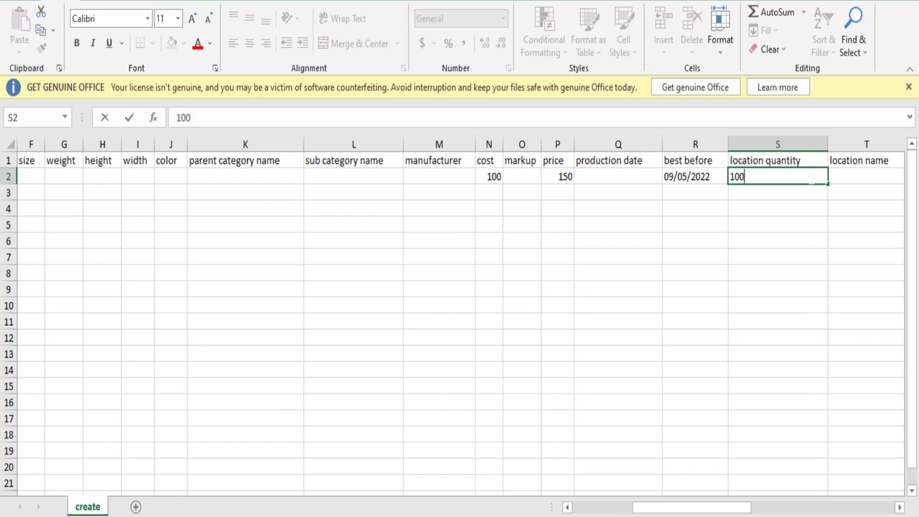
key(Tab)
text(Main Shop)
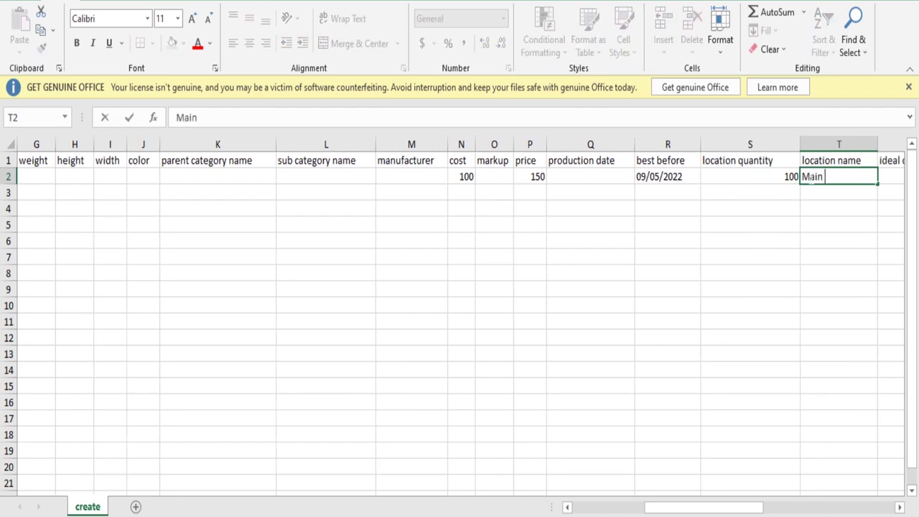
Step: Set Fanta's ideal quantity to 1000 and its minimum quantity to 10
key(Tab)
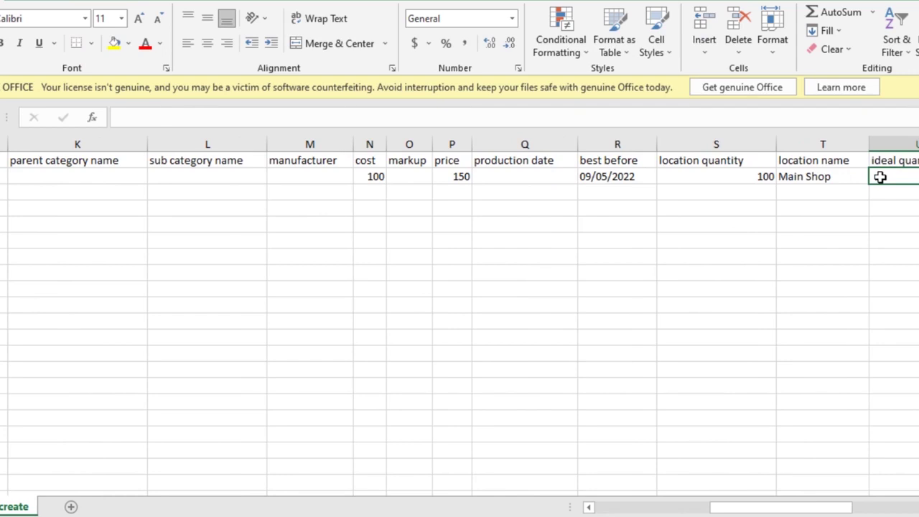
text(1000)
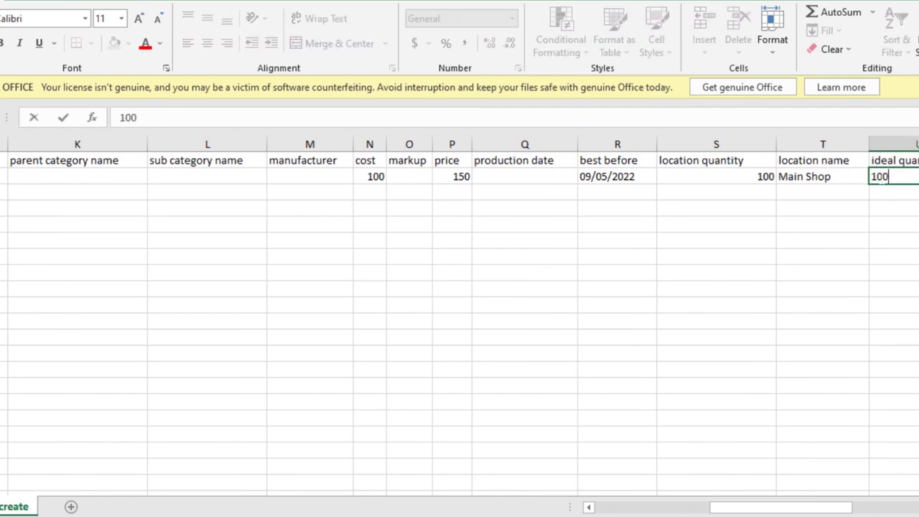
key(Tab)
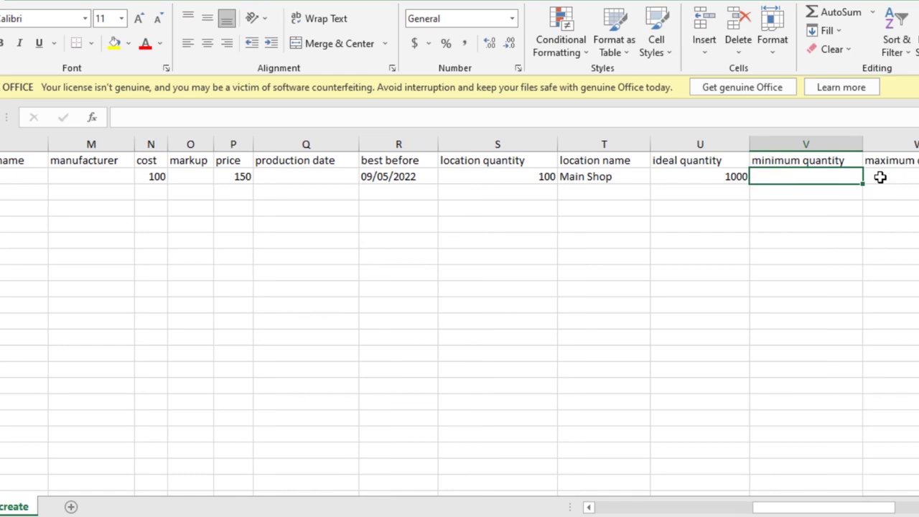
text(10)
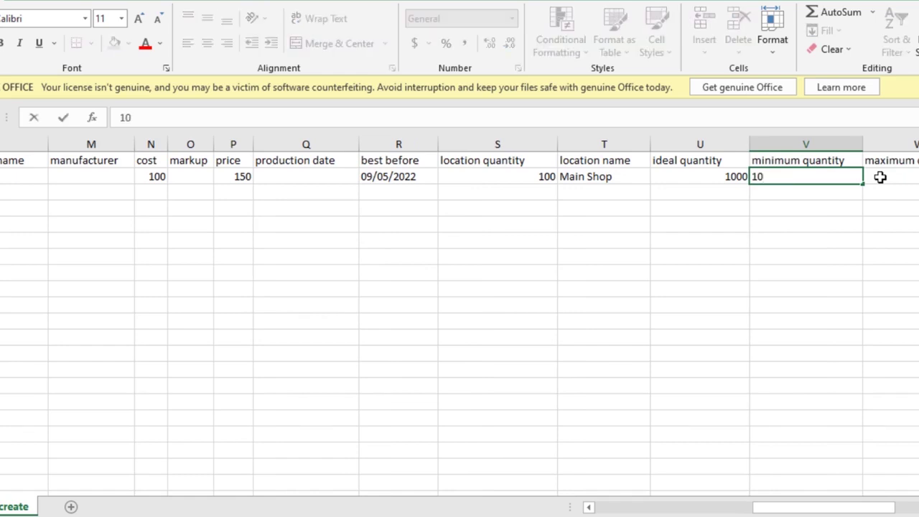
Step: Set Fanta's maximum quantity to 1000 and its warning quantity to 20
key(Tab)
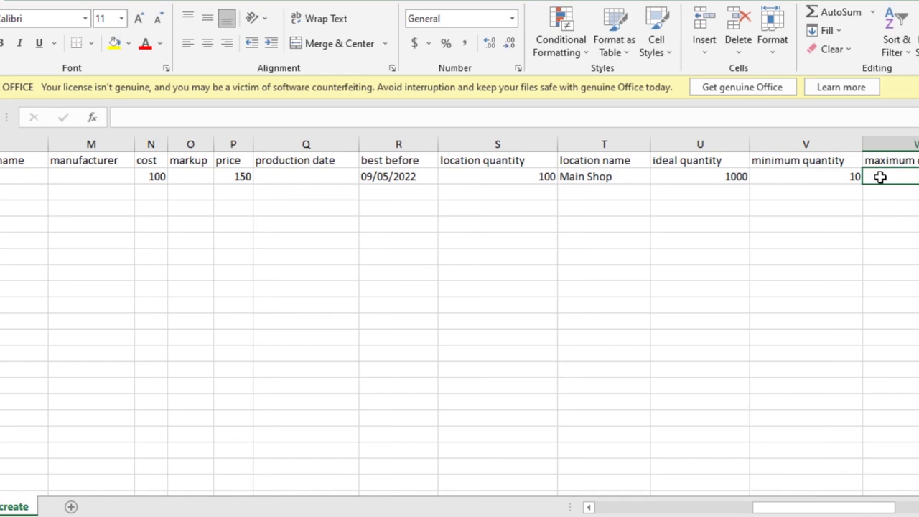
text(1000)
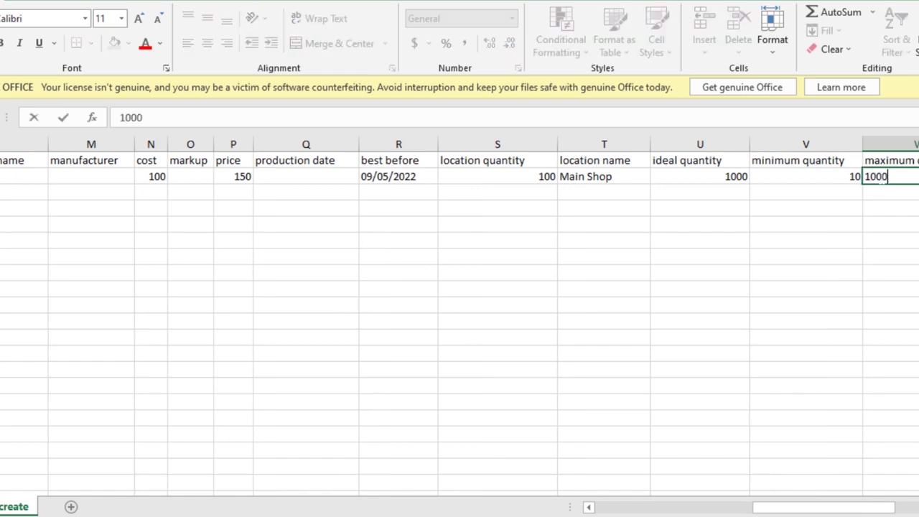
key(Tab)
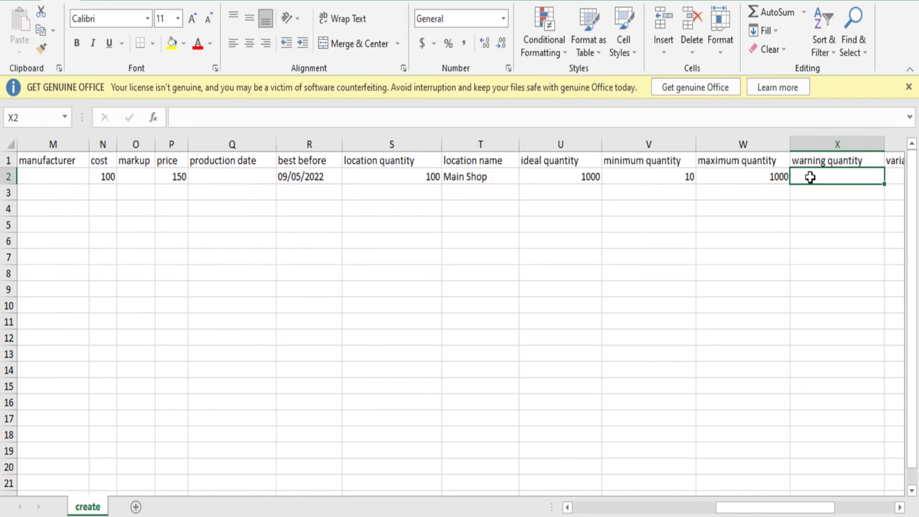
text(20)
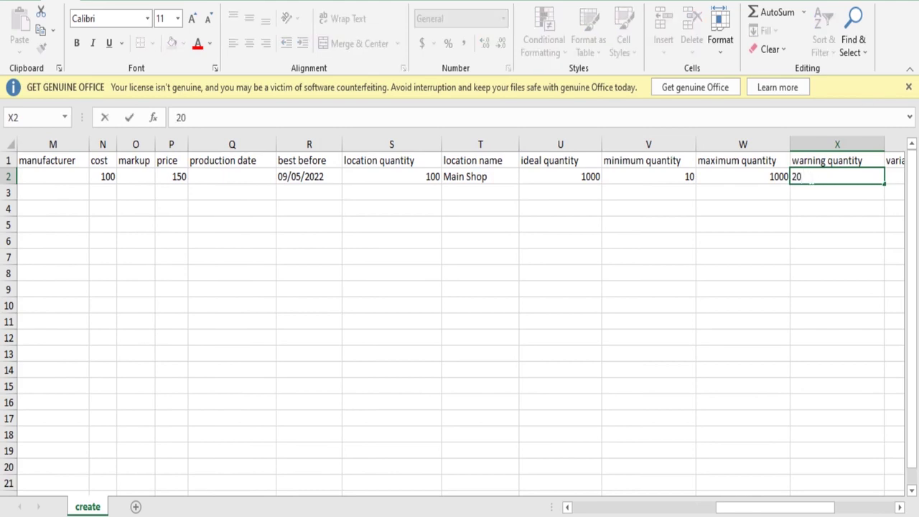
Step: Enter Pcs as the variant name in the Fanta row
key(Tab)
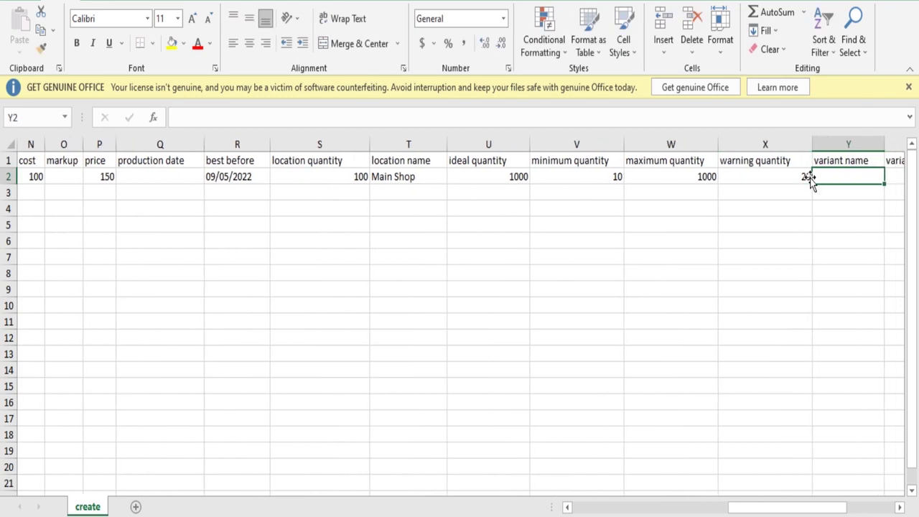
click(851, 143)
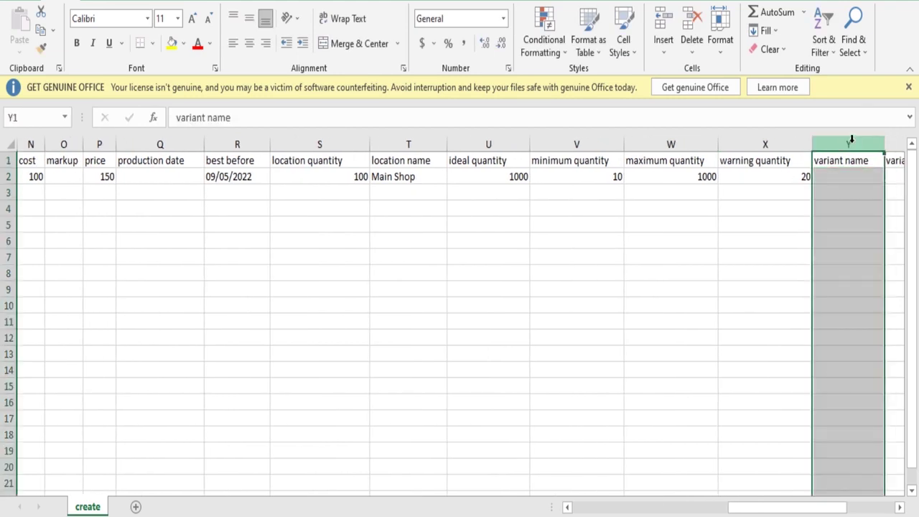
click(898, 507)
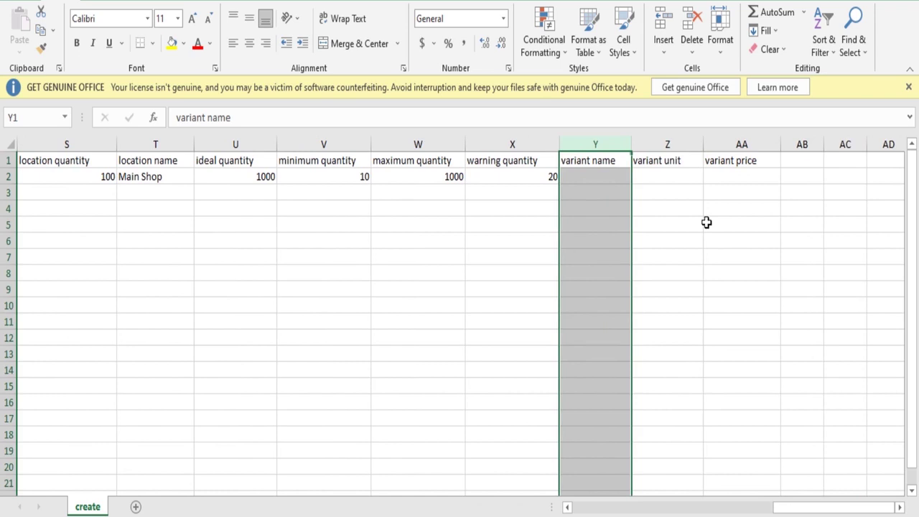
click(597, 178)
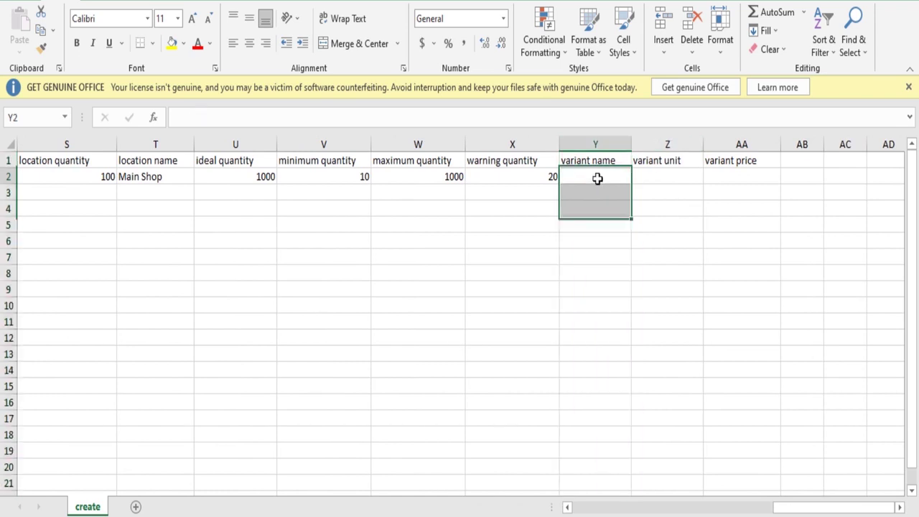
text(Pcs)
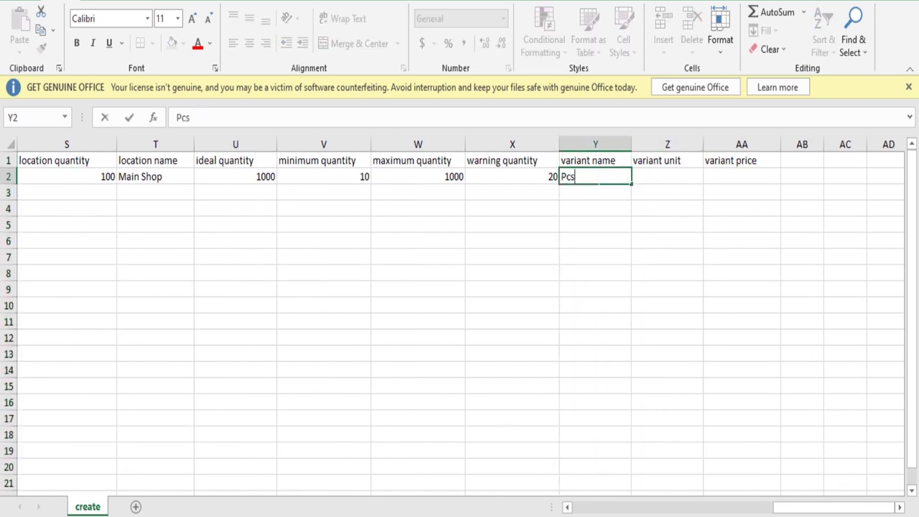
Step: Replace the variant name in the Fanta row with Dozen,Crates
key(BackSpace)
key(BackSpace)
key(BackSpace)
text(Dozen,Crates)
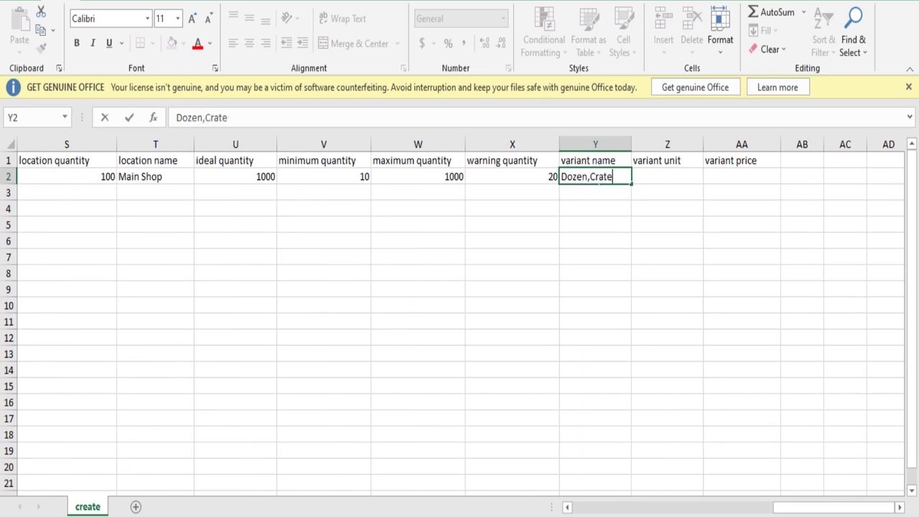
Step: Format the whole variant name column as Text
click(598, 143)
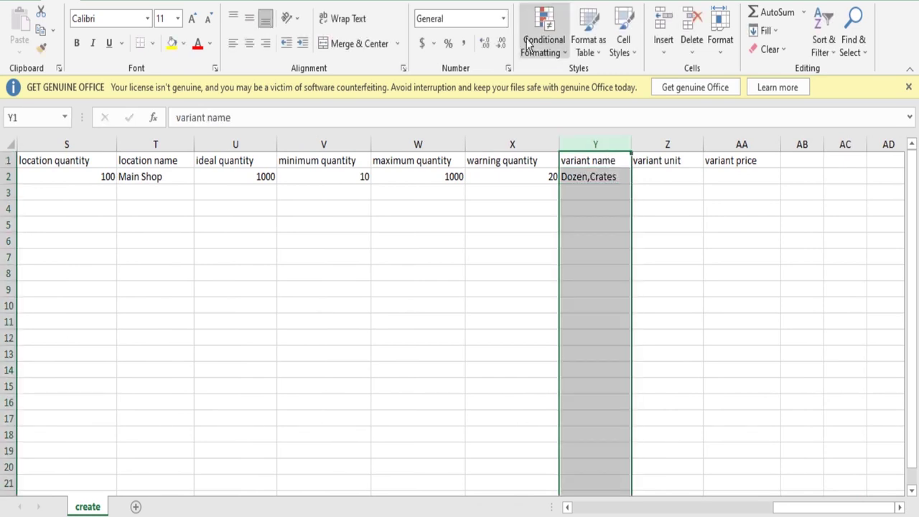
click(503, 19)
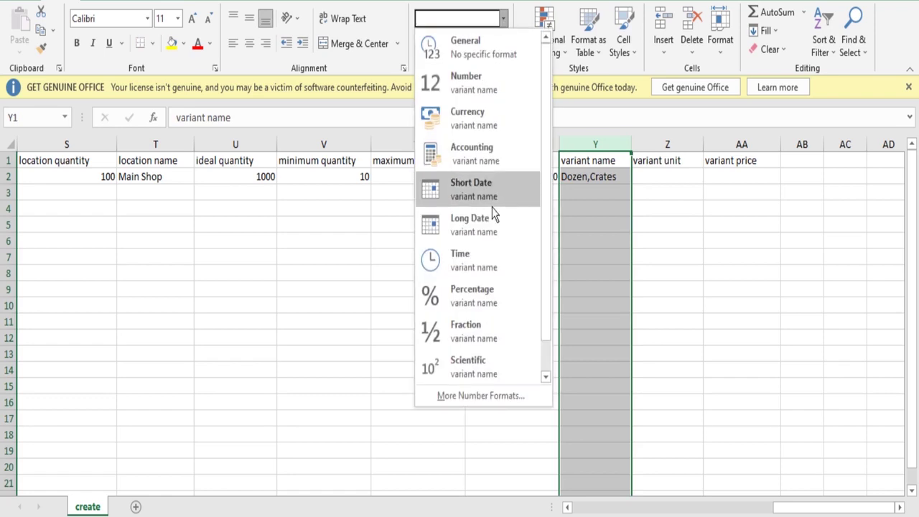
scroll(488, 216, down, 1)
click(474, 370)
Step: Enter 12,24 as Fanta's variant unit and format the whole variant unit column as Text
click(655, 174)
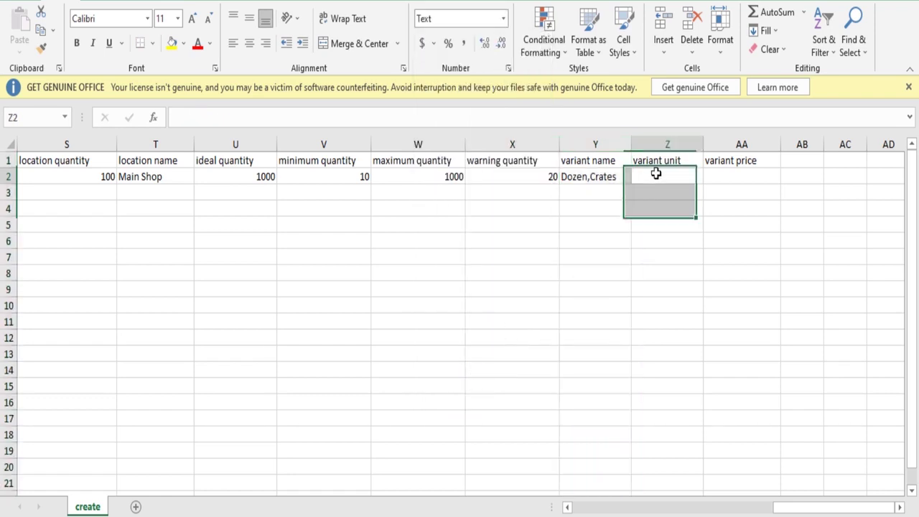
text(12,24)
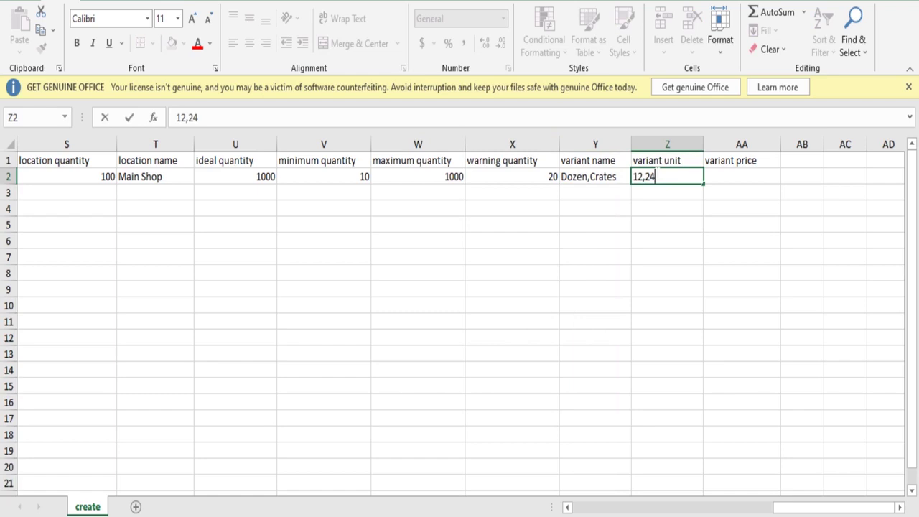
click(664, 144)
right_click(664, 145)
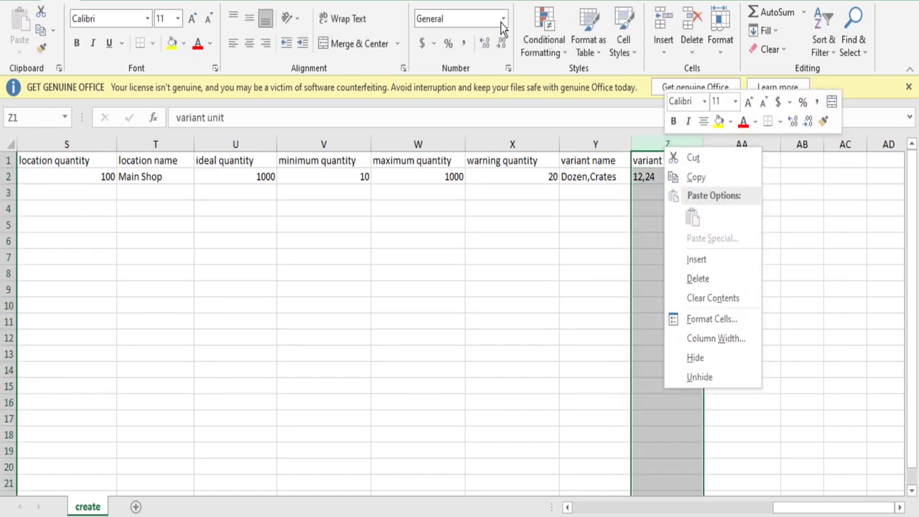
click(504, 19)
click(463, 368)
Step: Enter 4000,24000 as the variant price in the Fanta row
double_click(741, 177)
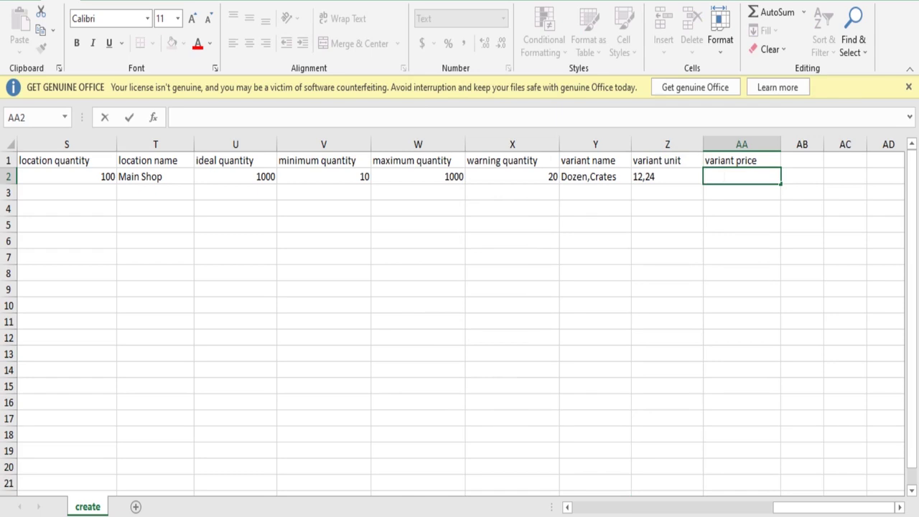
text(4000,24000)
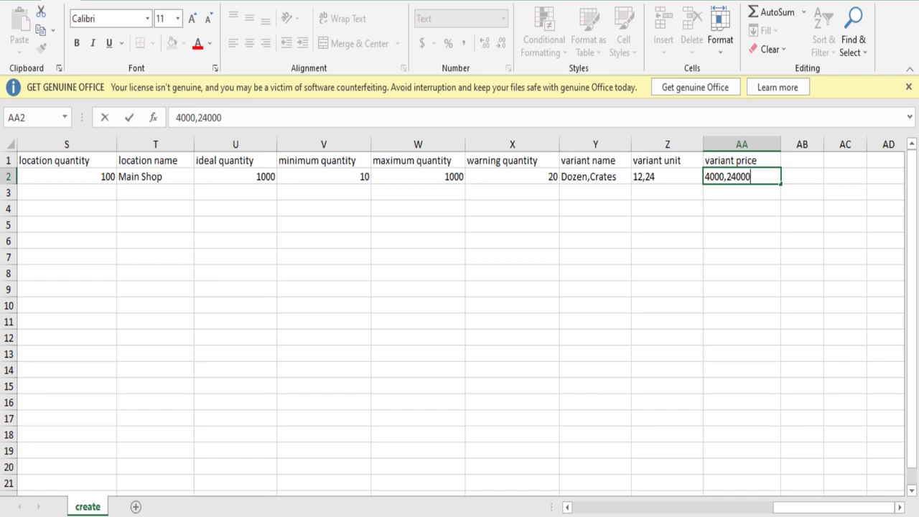
click(585, 206)
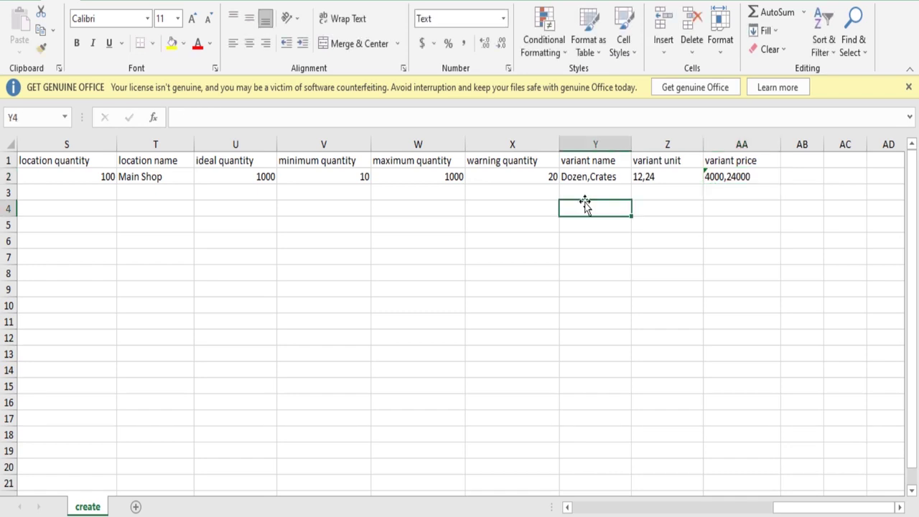
Step: Start a second product row in row 3 with Fanta as both the product name and the display name
scroll(546, 164, left, 8)
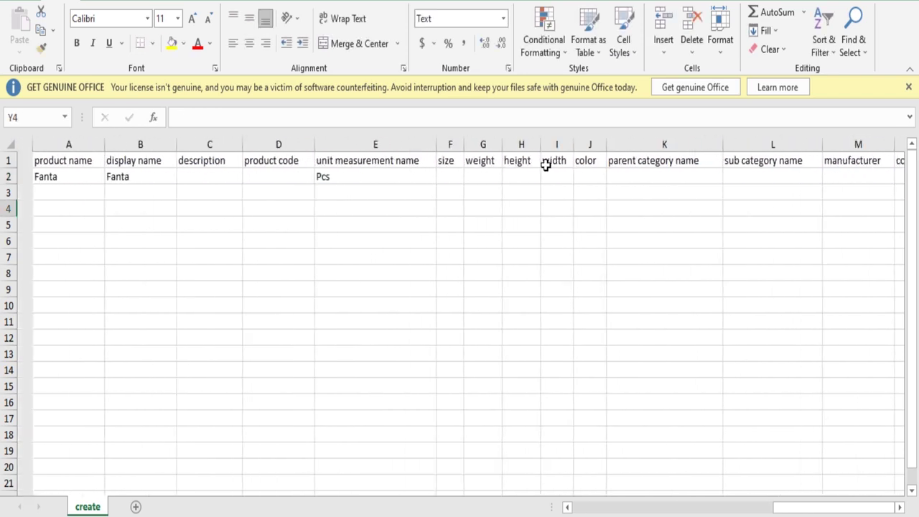
click(34, 189)
text(Fanta)
key(Tab)
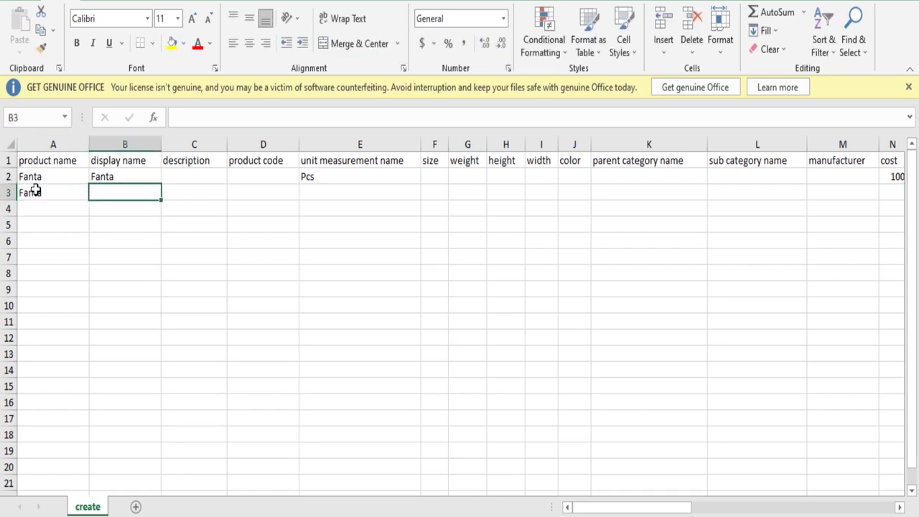
text(Fanta)
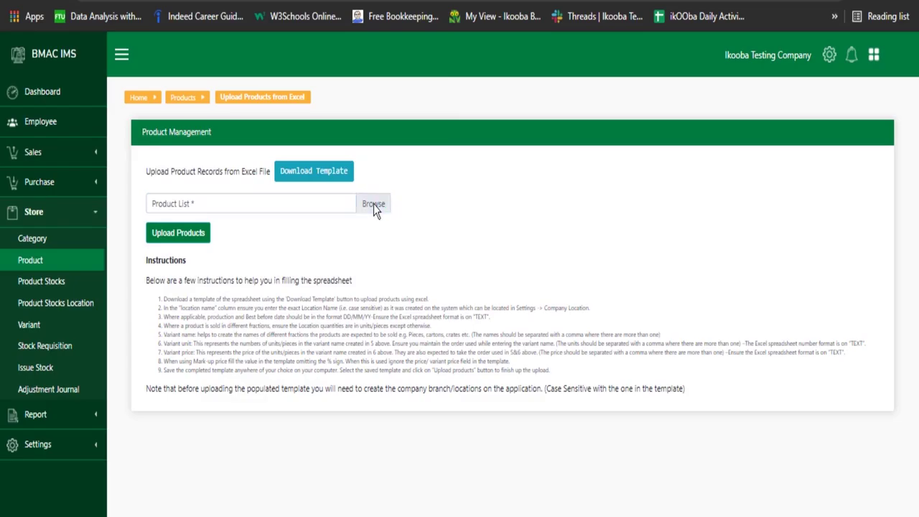
Step: Switch to the BMAC IMS product upload page and browse for the product list file
click(373, 204)
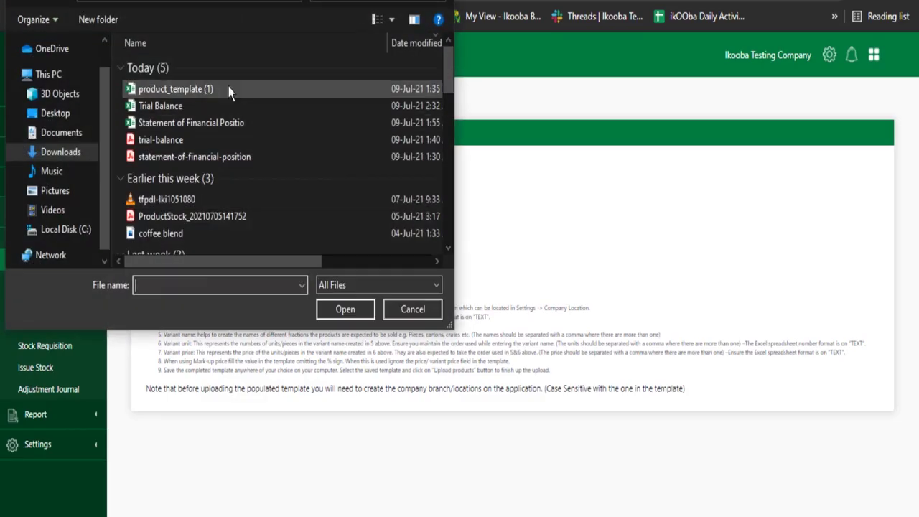